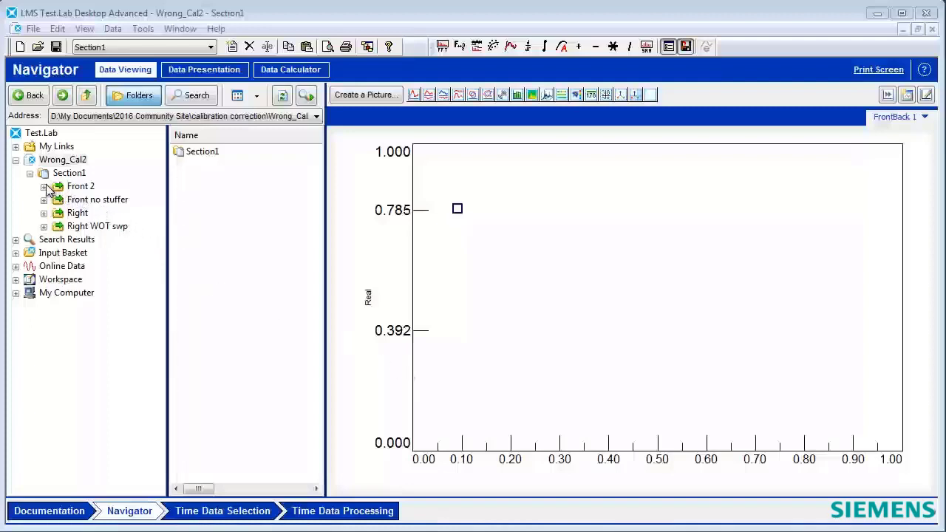
# Plot Front 2's Throughput channel 3:BODY:3:+Z and zoom to its first 0.06 seconds
pyautogui.click(63, 174)
pyautogui.click(43, 186)
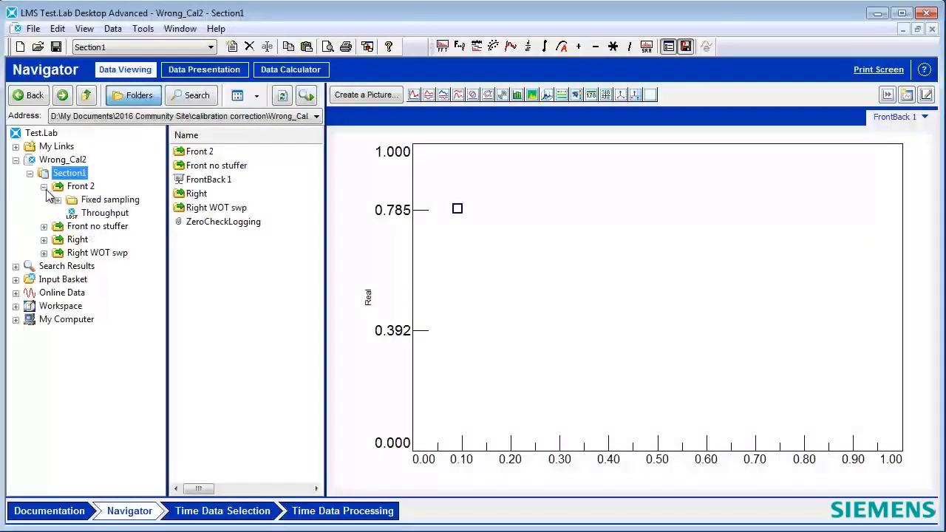
pyautogui.click(107, 214)
pyautogui.moveTo(209, 179)
pyautogui.mouseDown()
pyautogui.moveTo(491, 302)
pyautogui.moveTo(399, 300)
pyautogui.mouseUp()
pyautogui.moveTo(480, 309); pyautogui.dragTo(377, 305)
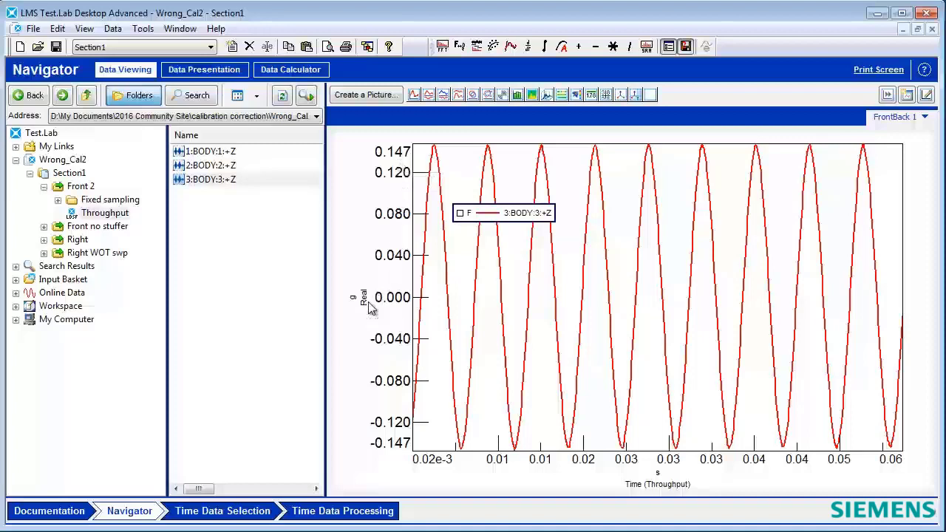
# Check in channel 3's data properties that Actual Sensitivity reads 100 mV/g
pyautogui.rightClick(447, 251)
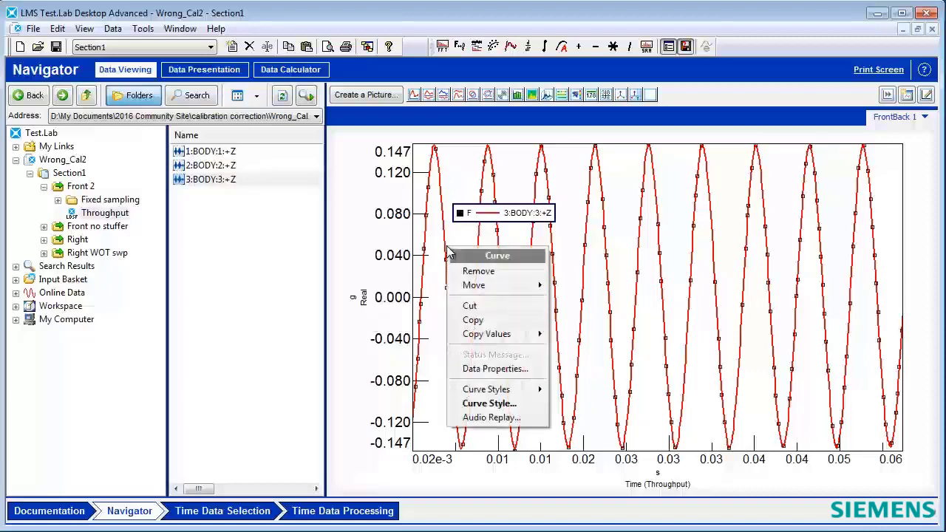
pyautogui.click(492, 368)
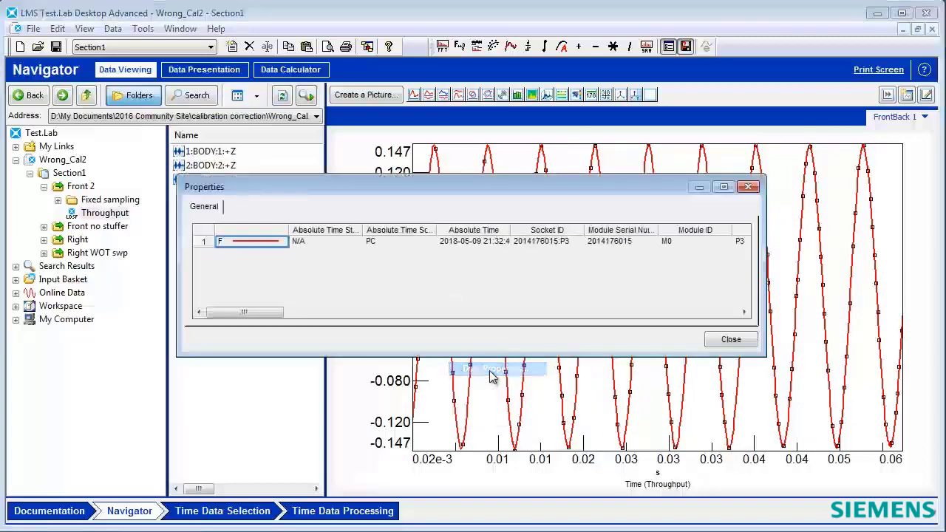
pyautogui.moveTo(268, 317); pyautogui.dragTo(383, 328)
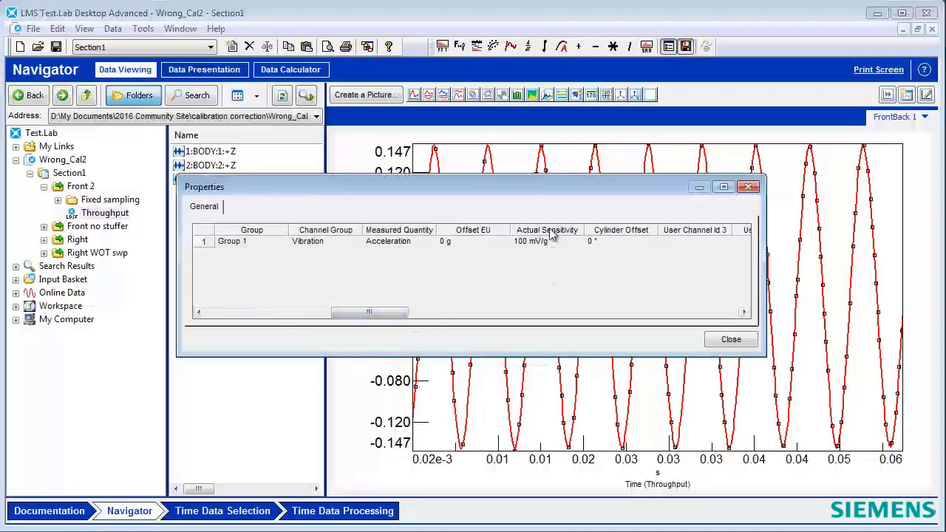
pyautogui.click(547, 241)
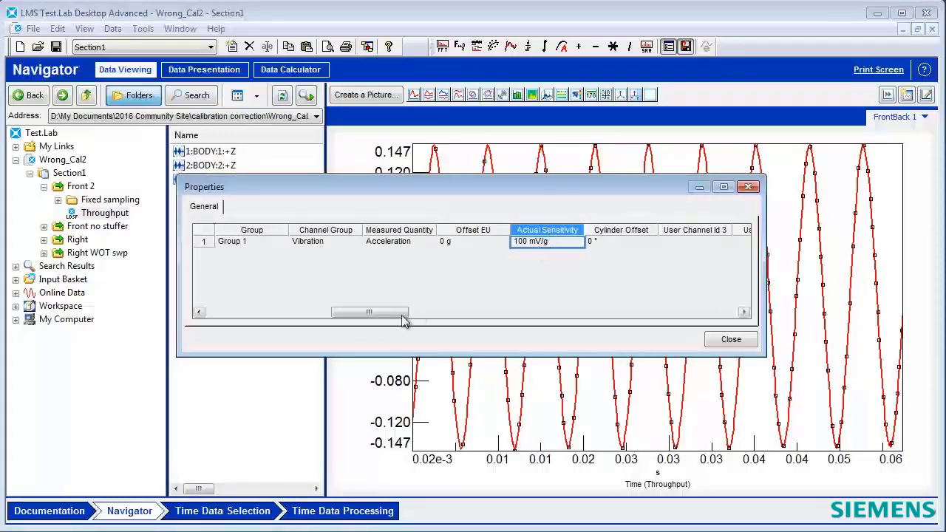
pyautogui.moveTo(375, 313); pyautogui.dragTo(386, 313)
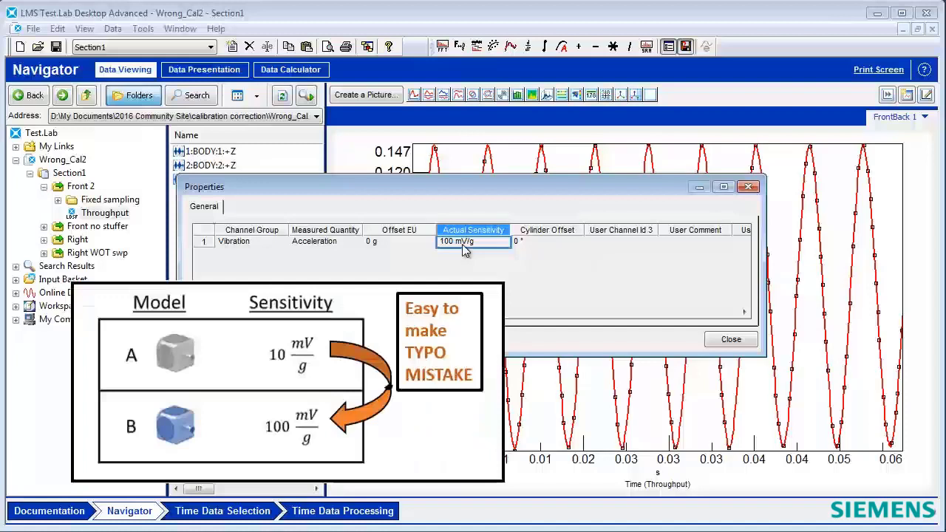
pyautogui.click(730, 339)
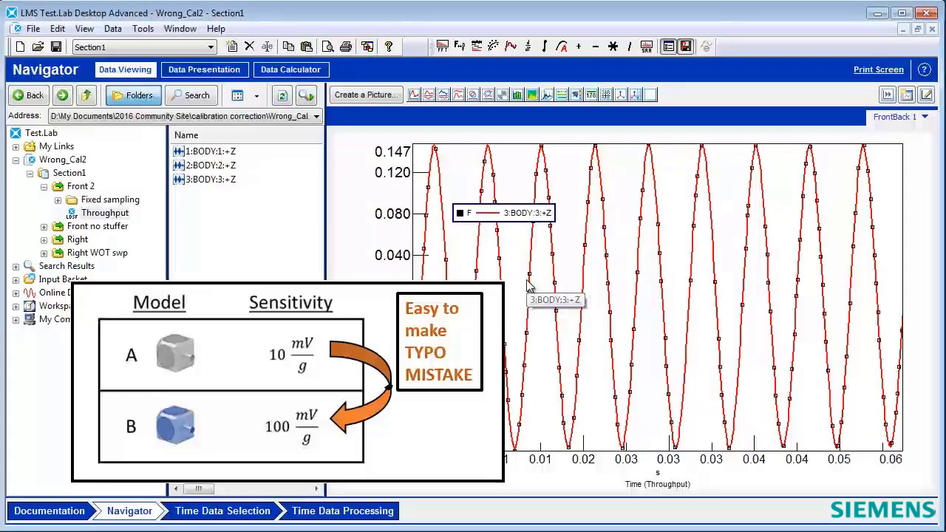
# In Time Data Selection, replace the data set with the Front 2 run and view CH3:BODY:3:+Z
pyautogui.click(251, 511)
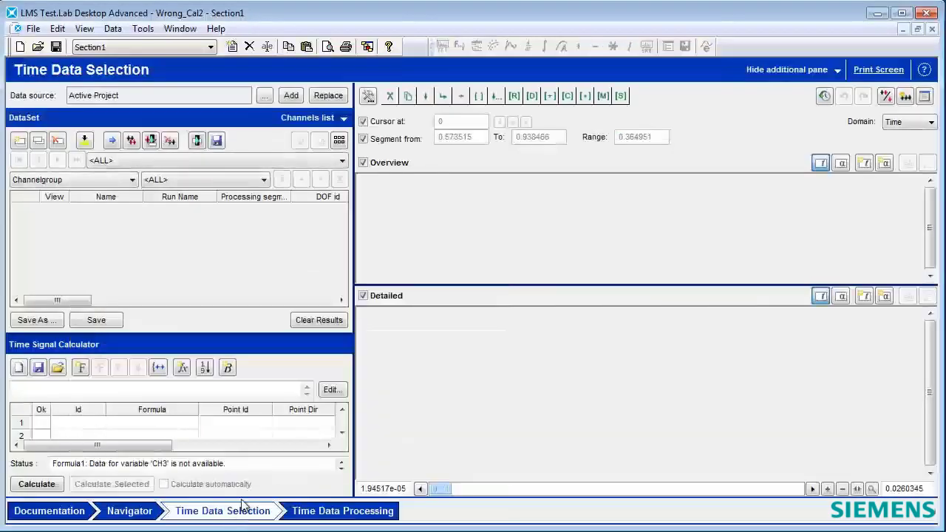
pyautogui.click(264, 96)
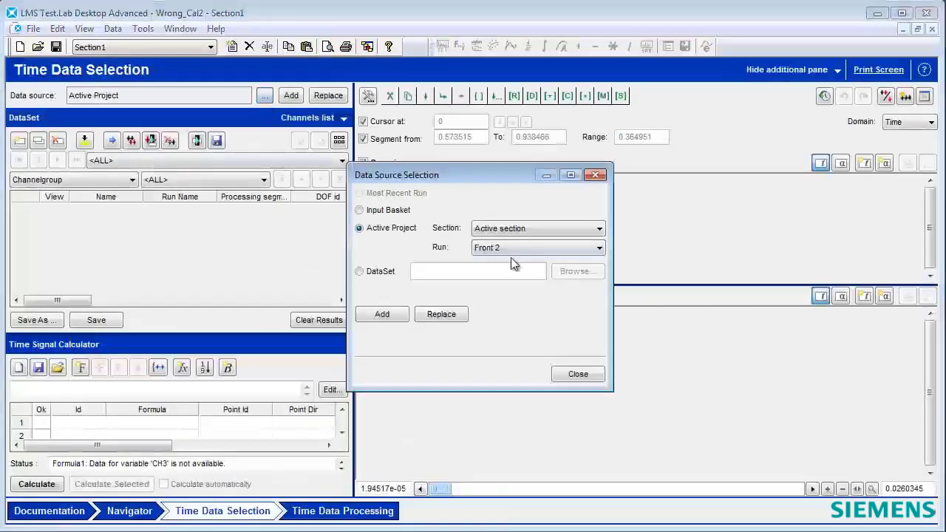
pyautogui.click(440, 316)
pyautogui.click(578, 374)
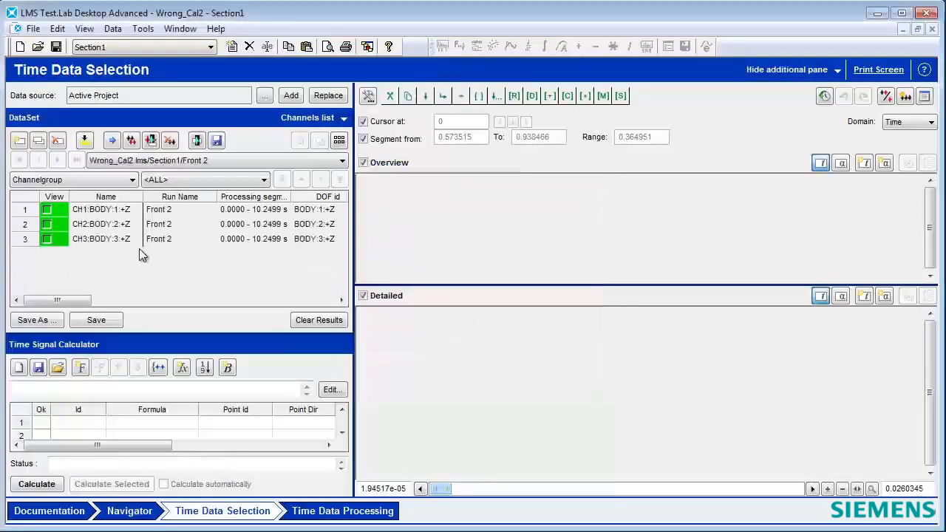
pyautogui.click(51, 241)
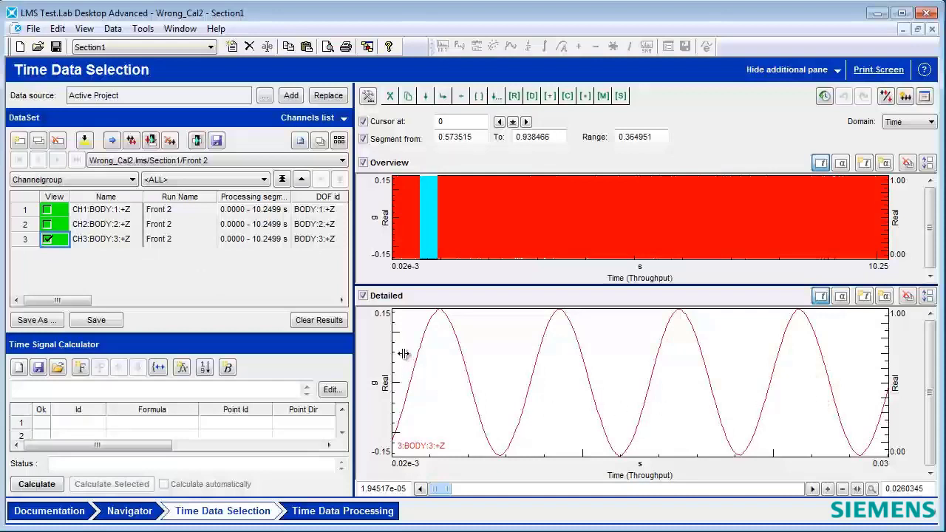
pyautogui.click(164, 423)
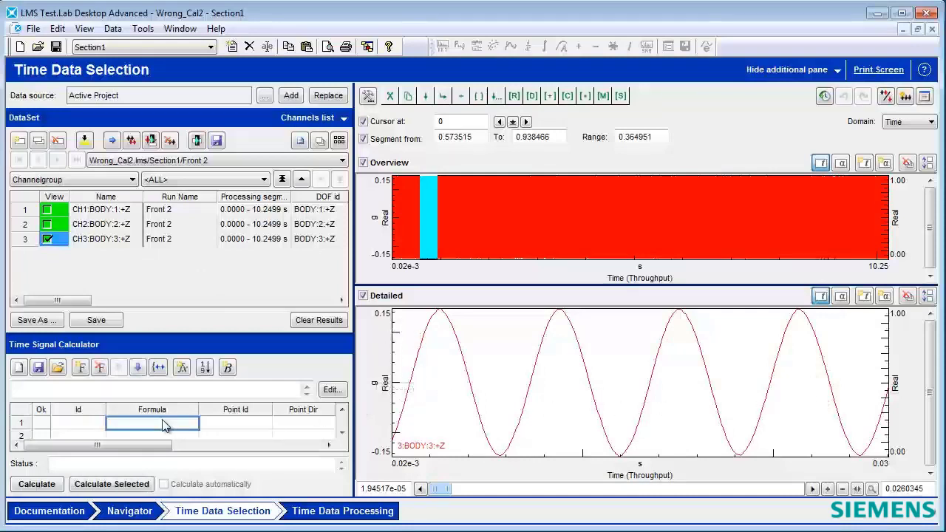
# Create CH4 with formula CH3*(100/10), calculate it, and add it to the data set
pyautogui.write('CH')
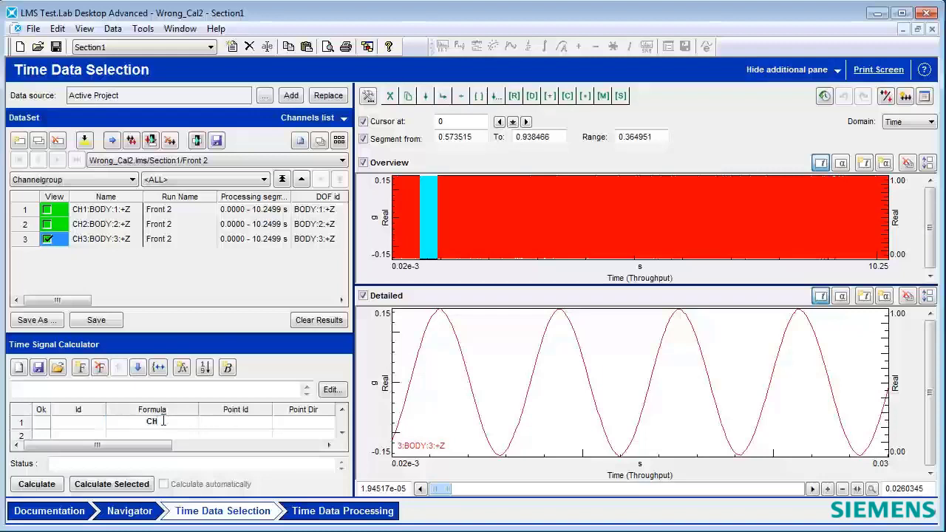
pyautogui.write('3*(')
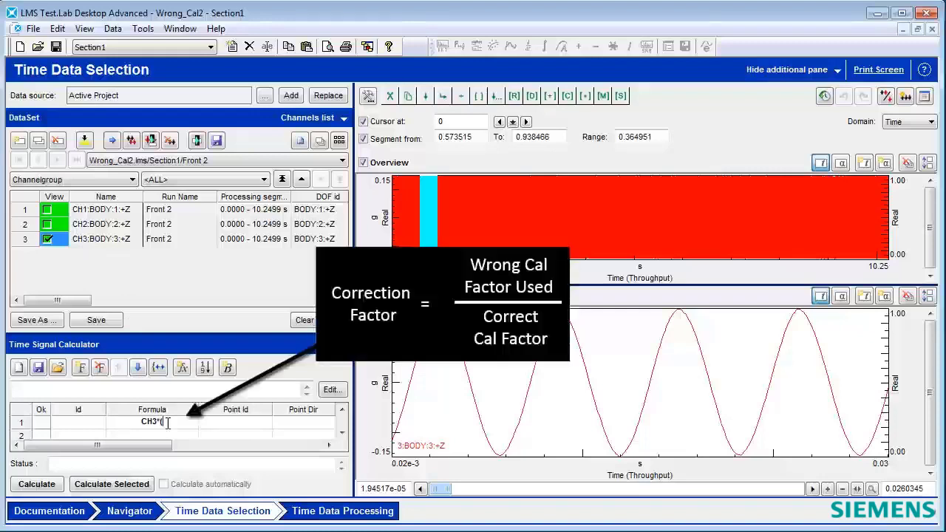
pyautogui.write('100')
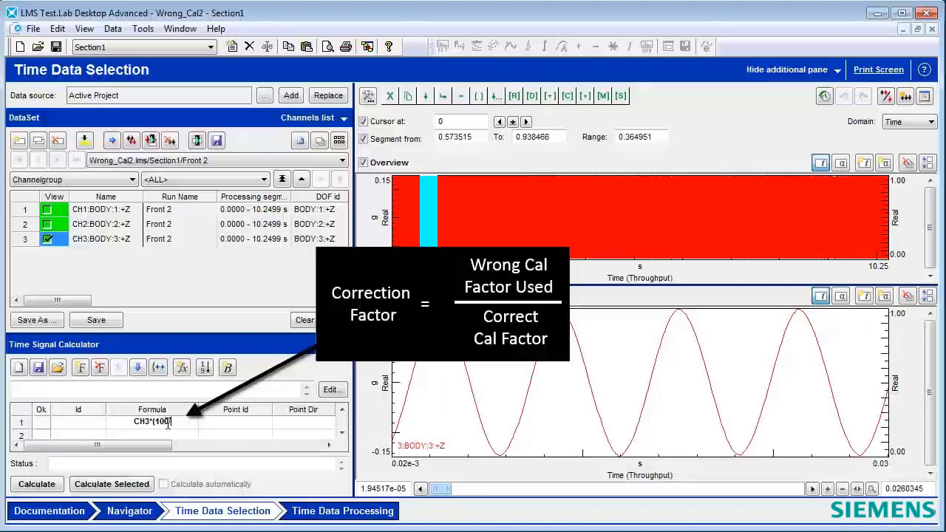
pyautogui.write('/10')
pyautogui.write(')')
pyautogui.click(223, 426)
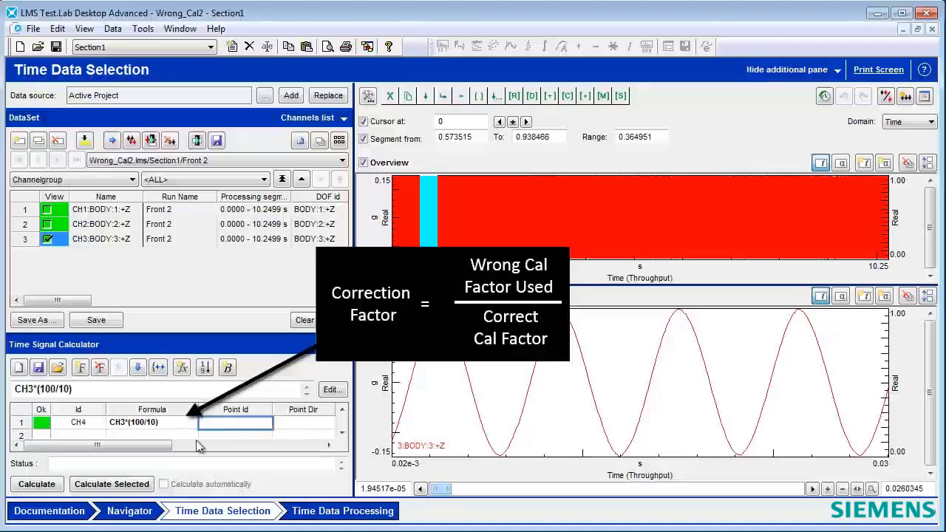
pyautogui.click(126, 485)
pyautogui.click(130, 422)
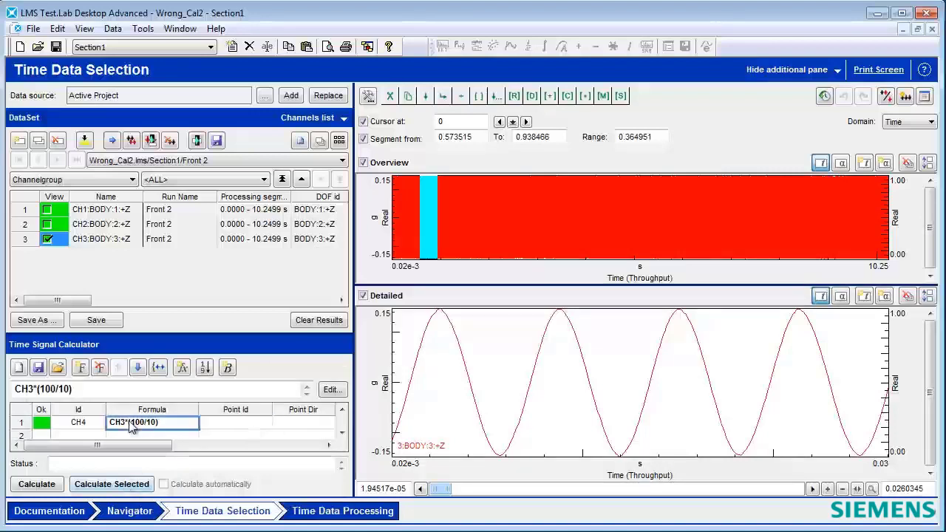
pyautogui.click(124, 486)
# Plot CH4 alongside CH3, showing ±1.47 g against ±0.147 g
pyautogui.click(46, 254)
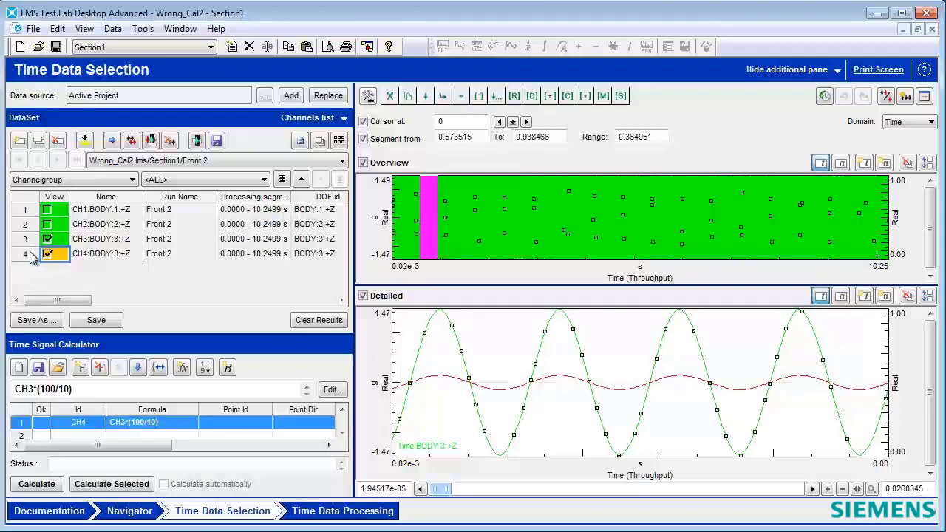
# Start saving under the new run name FRONT2 Corrected, then cancel
pyautogui.click(52, 320)
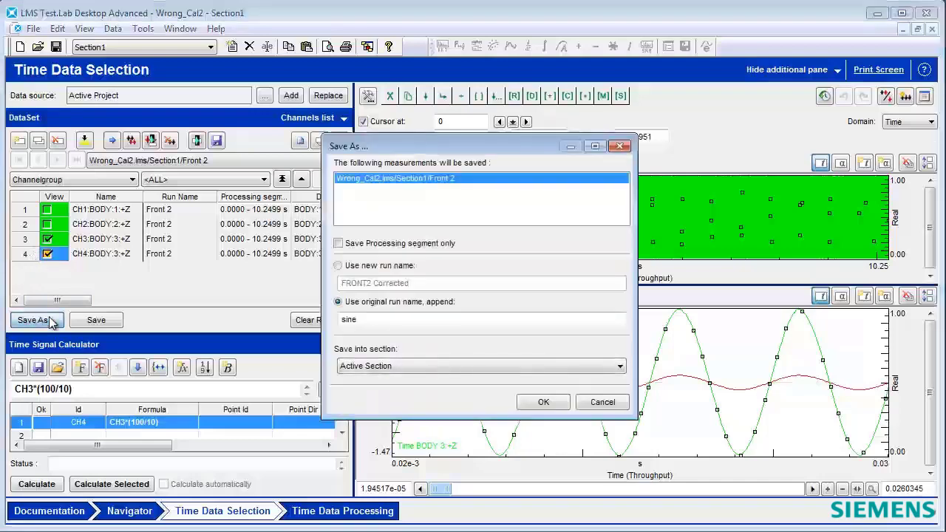
pyautogui.click(339, 265)
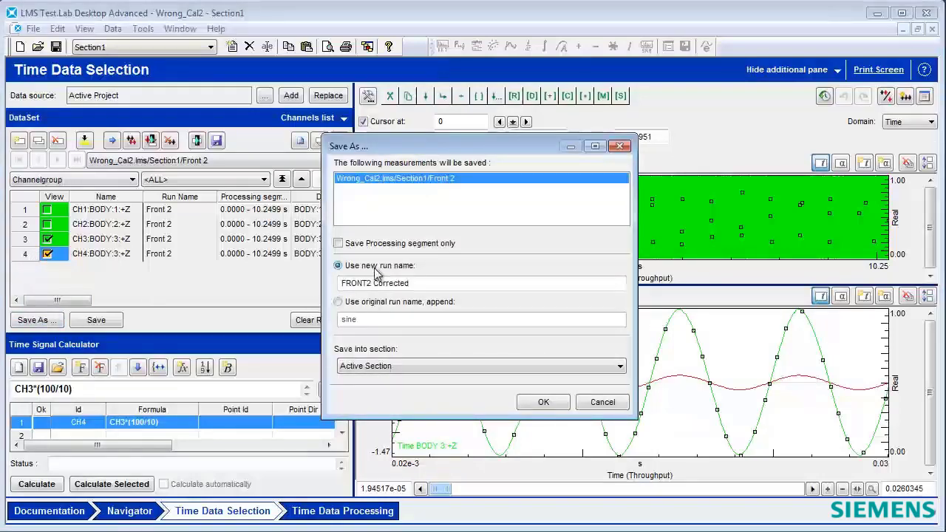
pyautogui.moveTo(421, 283); pyautogui.dragTo(252, 283)
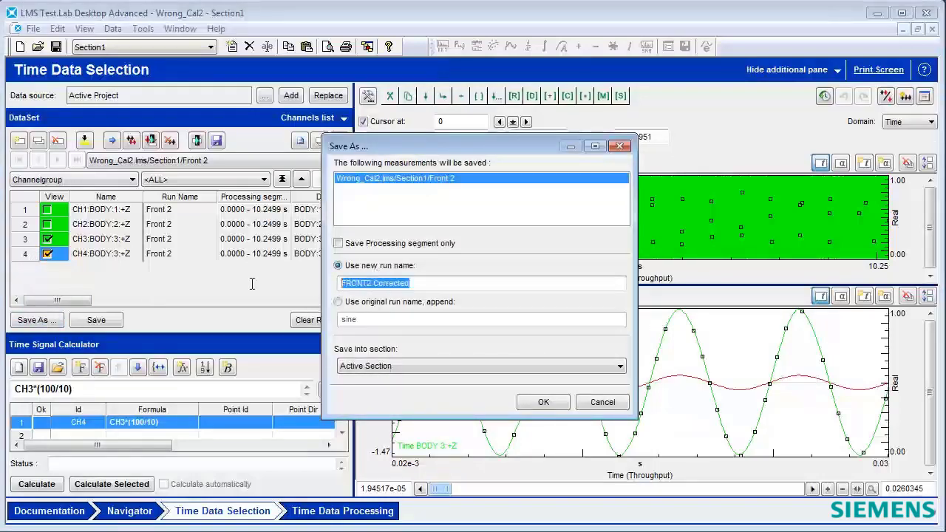
pyautogui.click(603, 405)
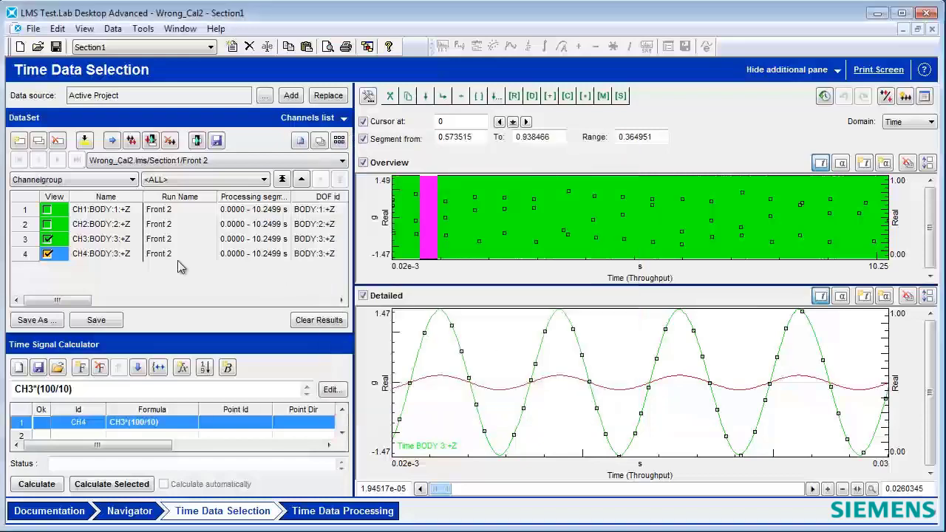
# Remove the wrongly calibrated CH3 channel from the data set
pyautogui.click(18, 240)
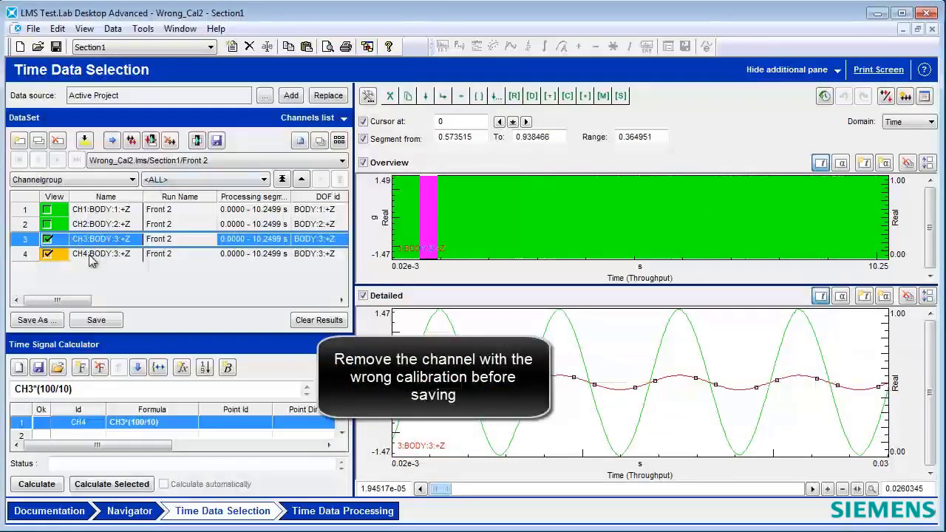
pyautogui.click(170, 142)
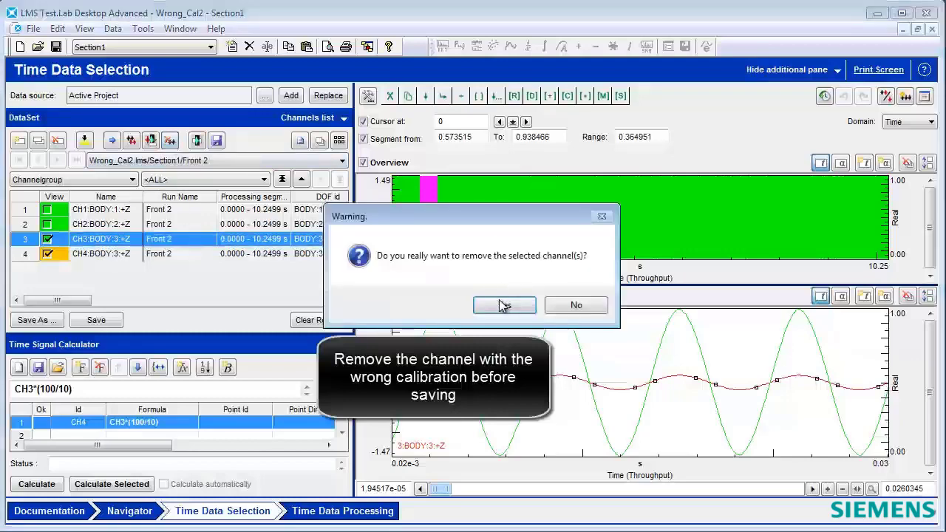
pyautogui.click(493, 305)
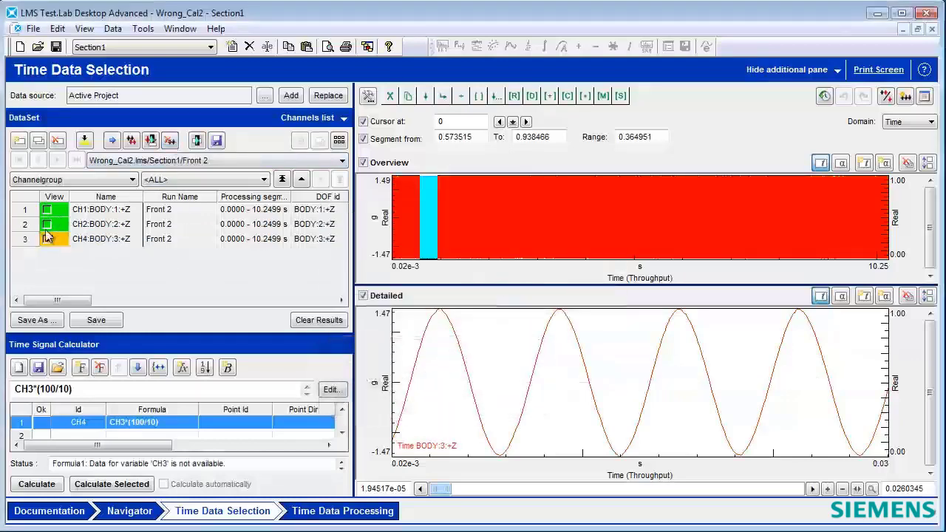
# Save the run as FRONT2 Corrected and return to the Navigator
pyautogui.click(33, 320)
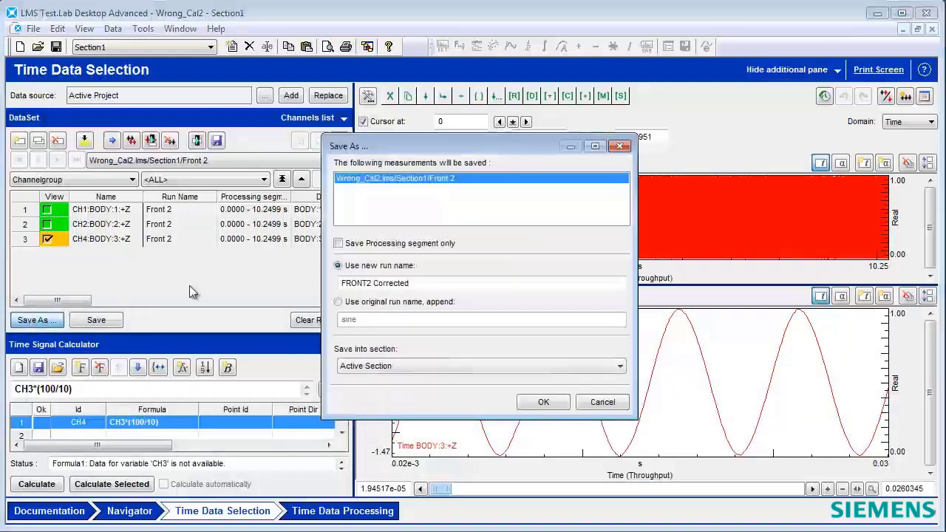
pyautogui.click(539, 402)
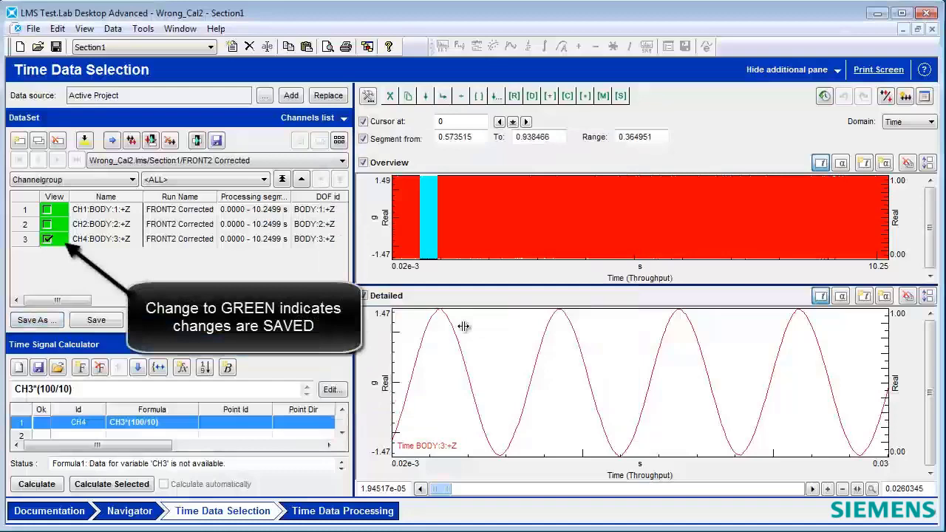
pyautogui.click(133, 511)
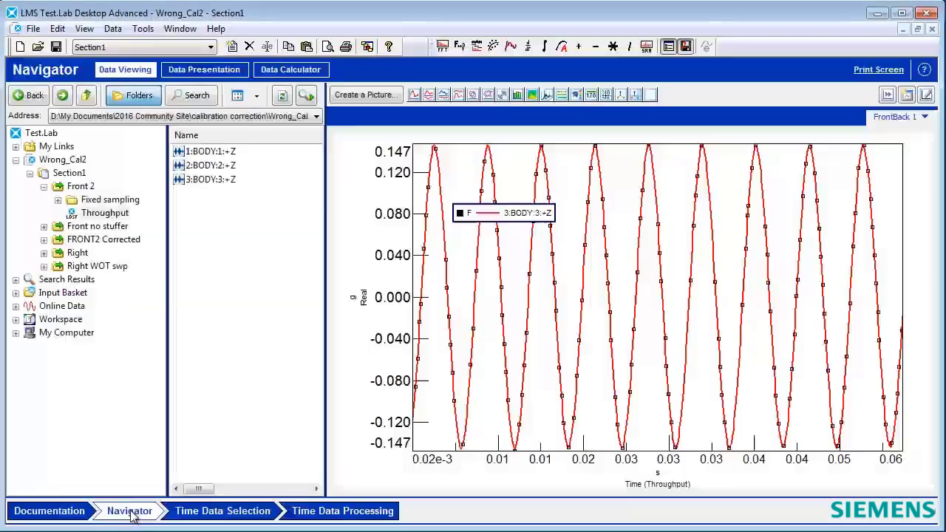
# Plot FRONT2 Corrected's Throughput channel 4:BODY:3:+Z over the original channel 3
pyautogui.click(44, 240)
pyautogui.click(107, 255)
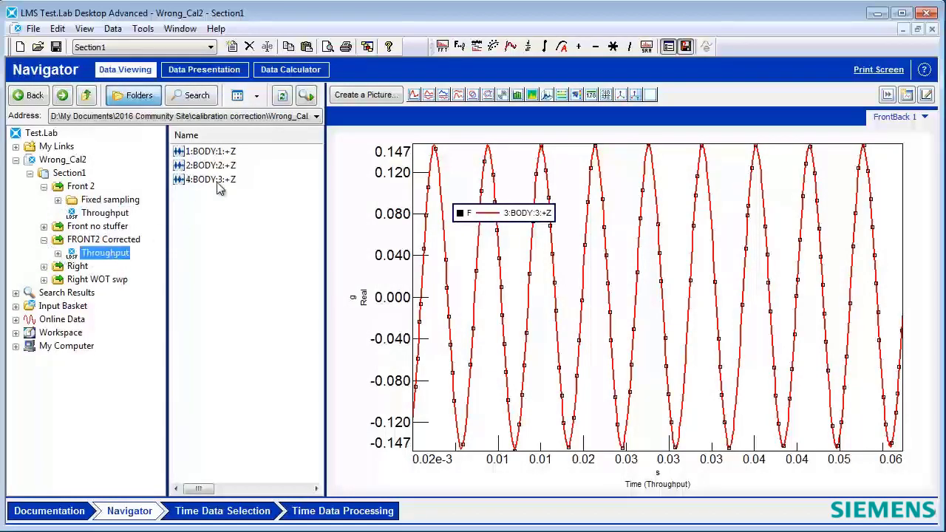
pyautogui.moveTo(214, 181); pyautogui.dragTo(458, 280)
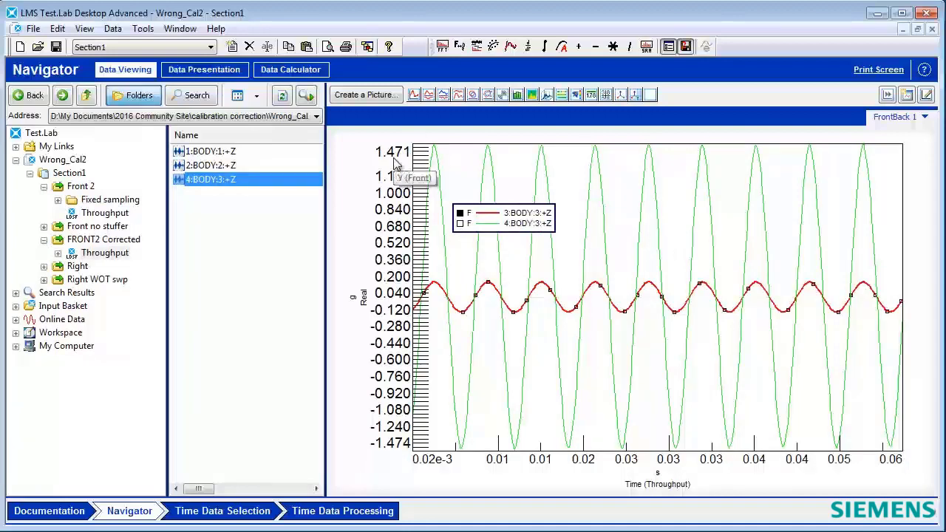
# Browse the Right, Right WOT swp and Front 2 runs in the tree
pyautogui.click(75, 267)
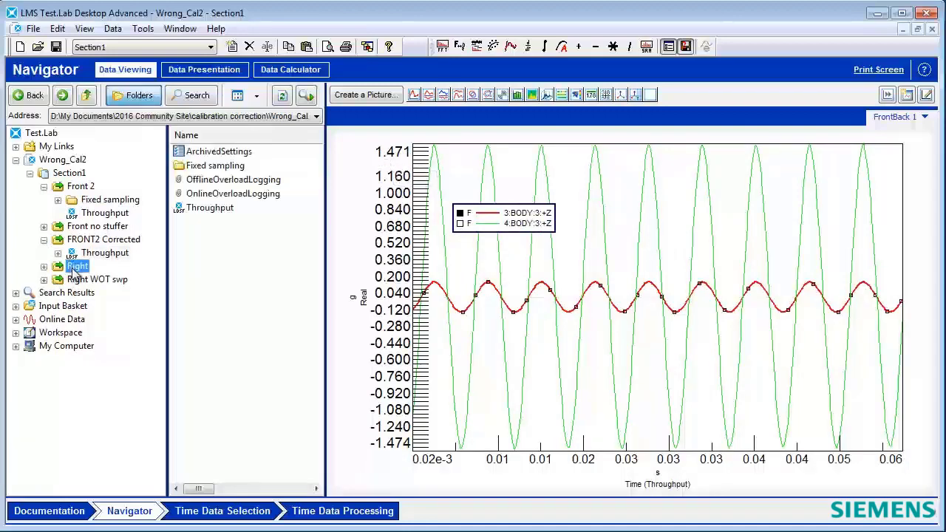
pyautogui.click(83, 280)
pyautogui.click(83, 187)
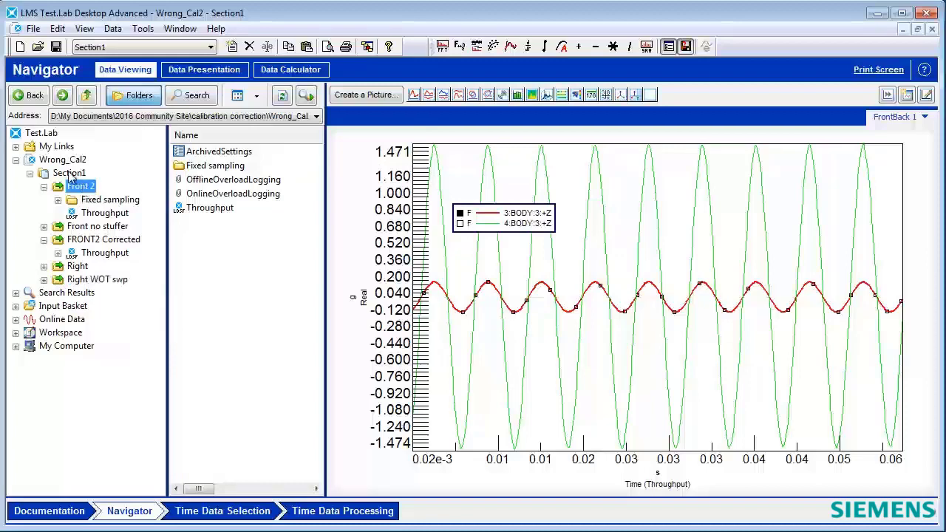
# Replace the input basket with Front 2, Front no stuffer, Right and Right WOT swp
pyautogui.click(74, 174)
pyautogui.click(210, 155)
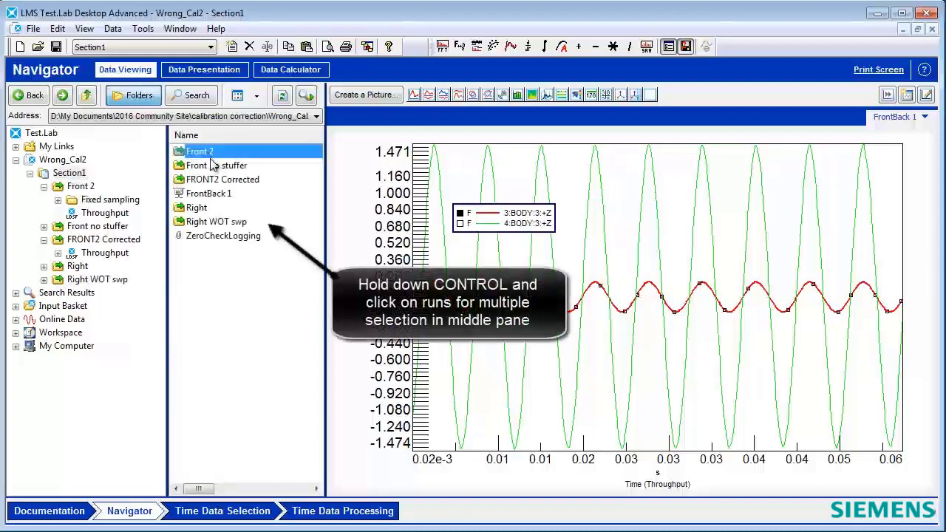
pyautogui.keyDown('ctrl'); pyautogui.click(212, 167); pyautogui.keyUp('ctrl')
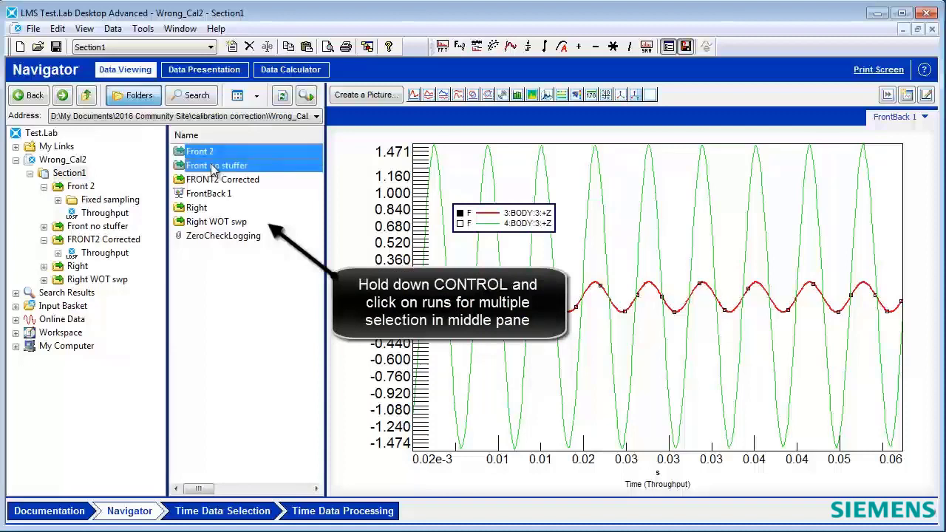
pyautogui.keyDown('ctrl'); pyautogui.click(199, 209); pyautogui.keyUp('ctrl')
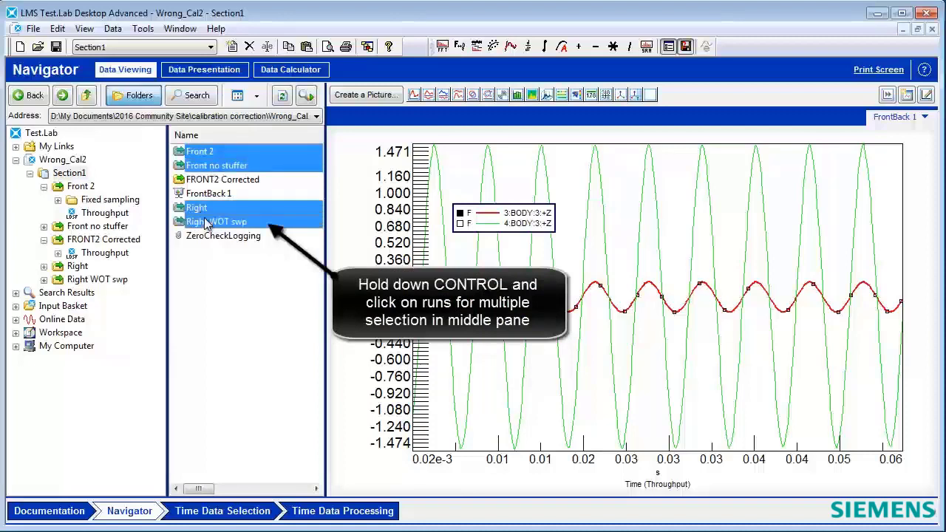
pyautogui.rightClick(208, 221)
pyautogui.click(277, 333)
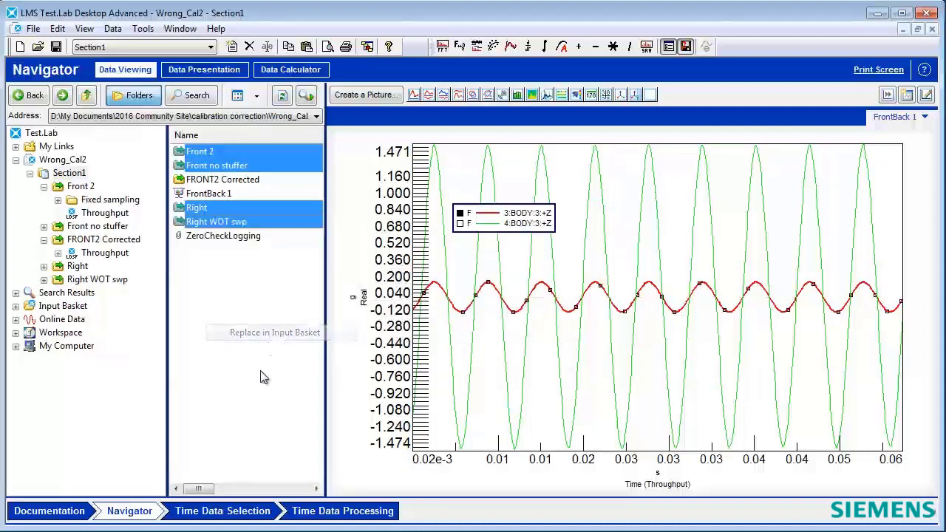
pyautogui.click(230, 511)
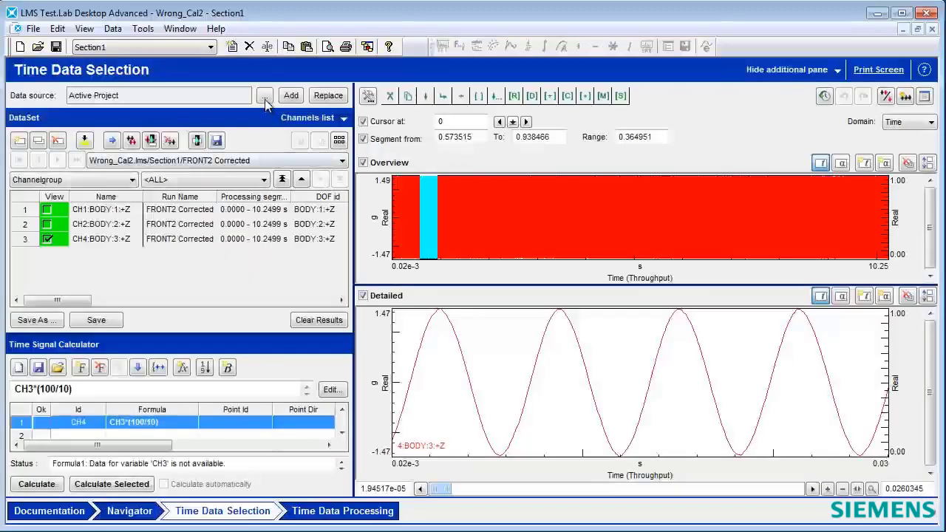
# Replace the data set with the runs from the Input Basket
pyautogui.click(265, 96)
pyautogui.click(396, 211)
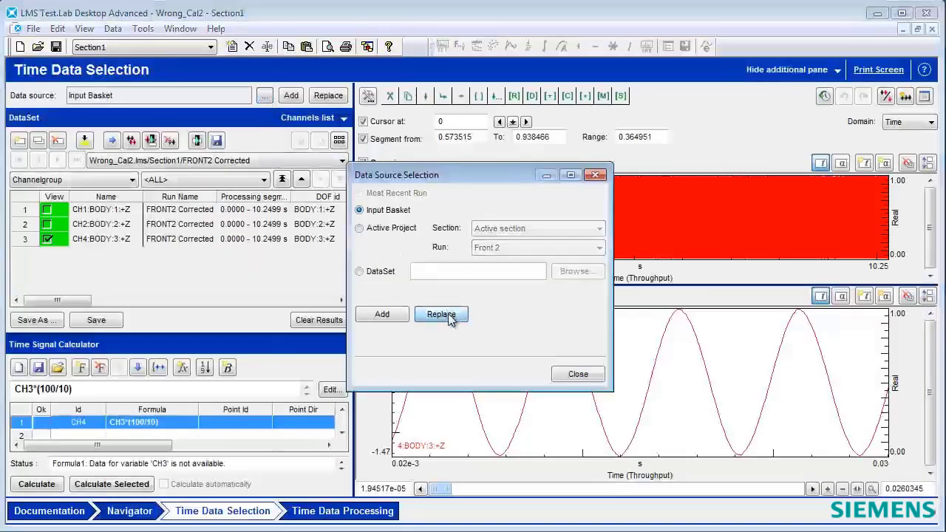
pyautogui.click(441, 314)
pyautogui.click(575, 374)
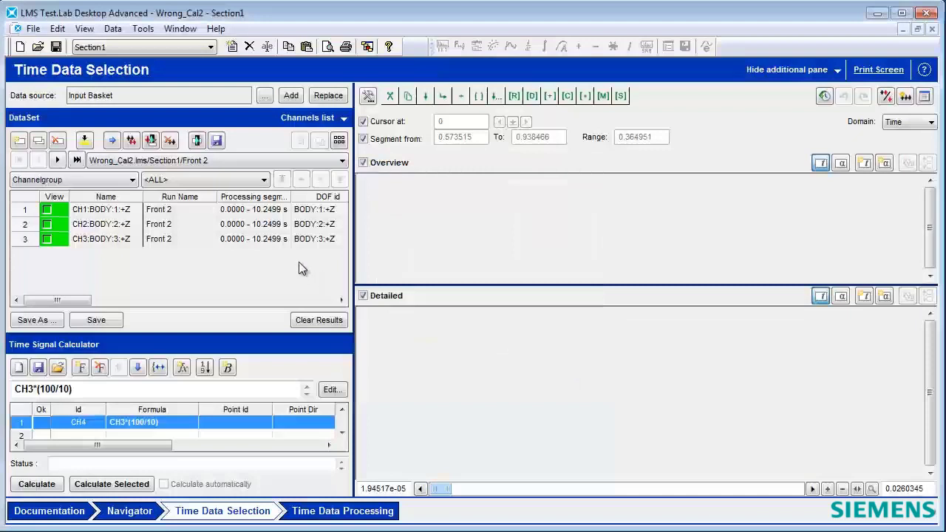
# Step through the Front no stuffer and Right WOT swp runs, then choose the Channels pivot layout
pyautogui.click(229, 165)
pyautogui.click(228, 182)
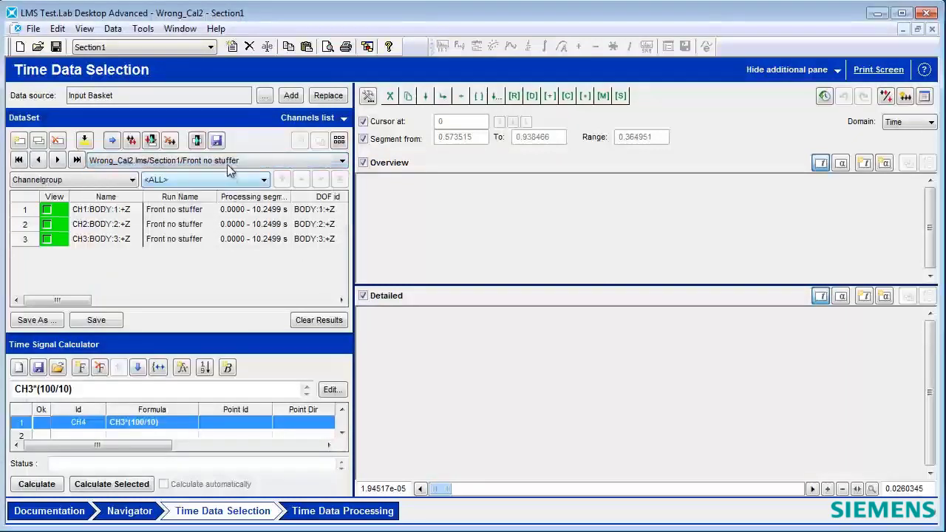
pyautogui.click(227, 164)
pyautogui.click(170, 202)
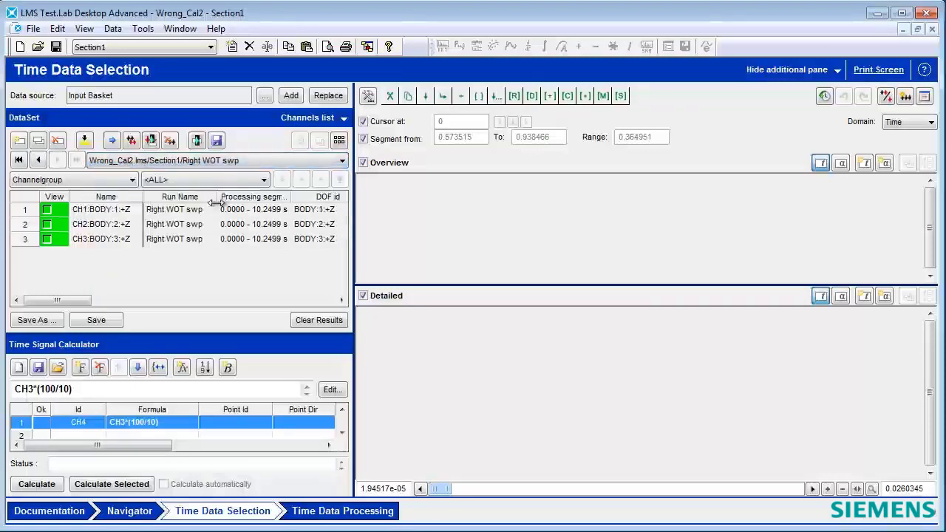
pyautogui.click(329, 119)
# Calculate the CH3*(100/10) formula to produce the CH4 channel for all four runs
pyautogui.click(308, 164)
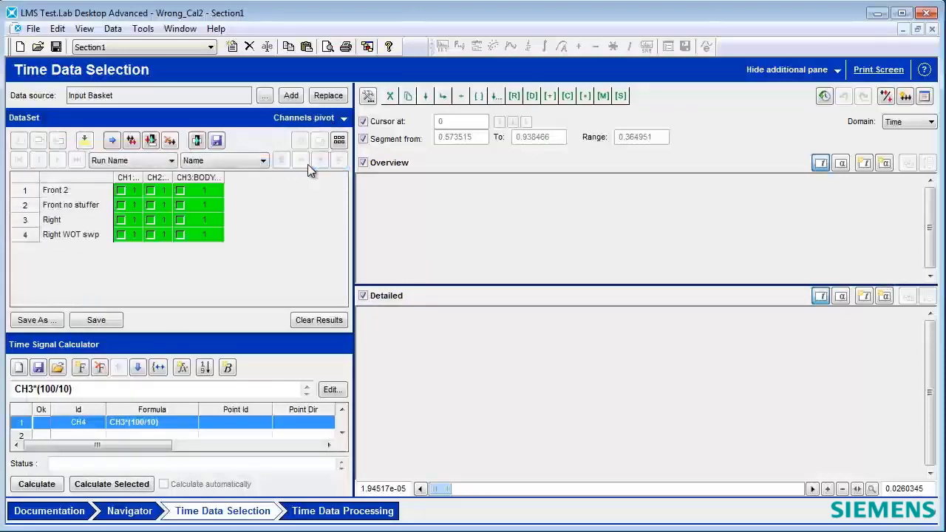
pyautogui.click(220, 190)
pyautogui.moveTo(224, 184); pyautogui.dragTo(222, 185)
pyautogui.click(154, 422)
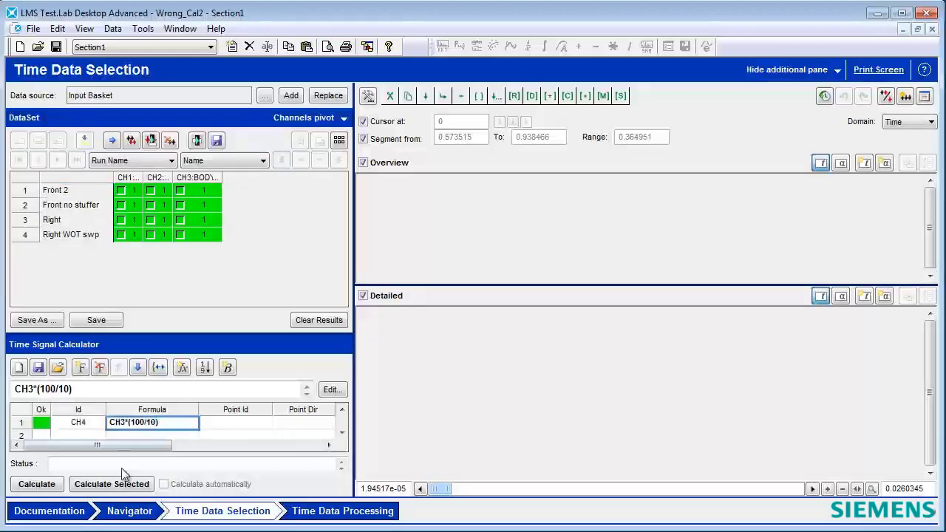
pyautogui.click(116, 482)
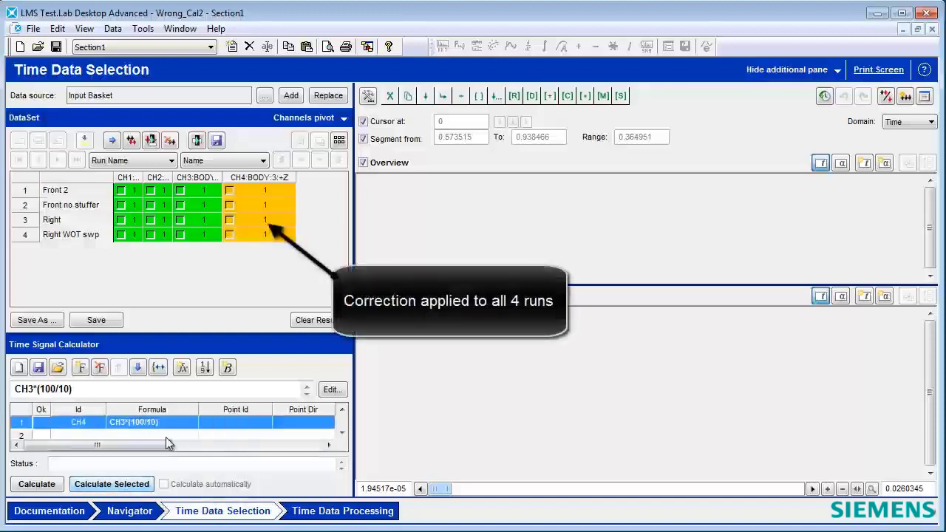
# Remove the wrong CH3 channel from every run
pyautogui.click(207, 178)
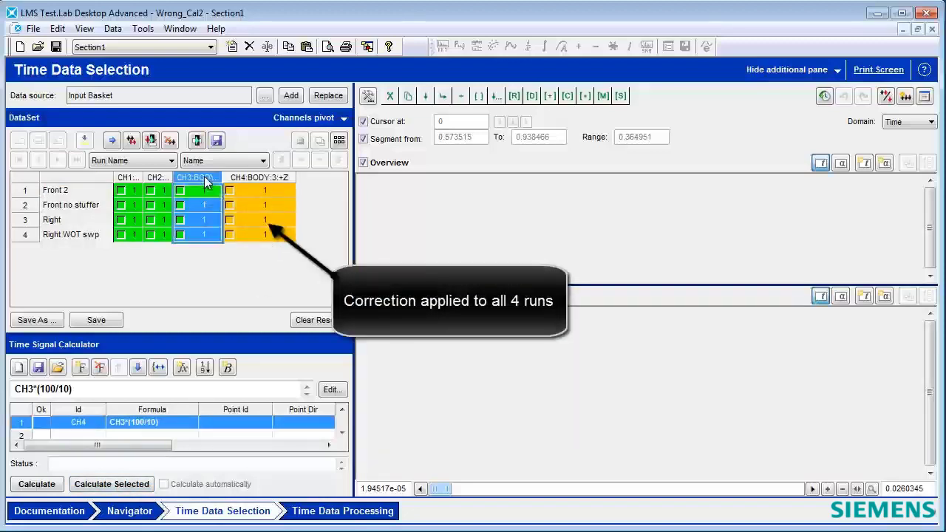
pyautogui.click(170, 140)
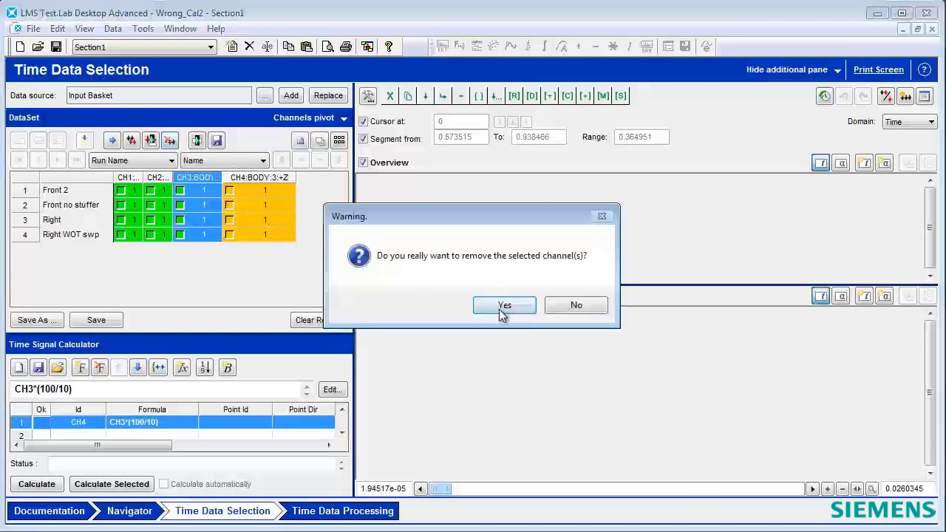
pyautogui.click(497, 306)
# Save the four runs as new runs named with 'corrected' appended to their original names
pyautogui.click(36, 320)
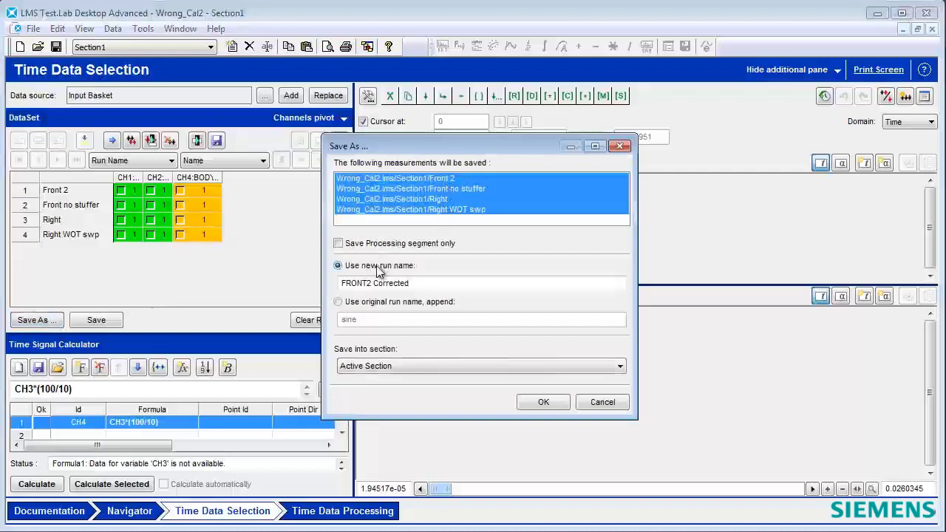
pyautogui.click(378, 303)
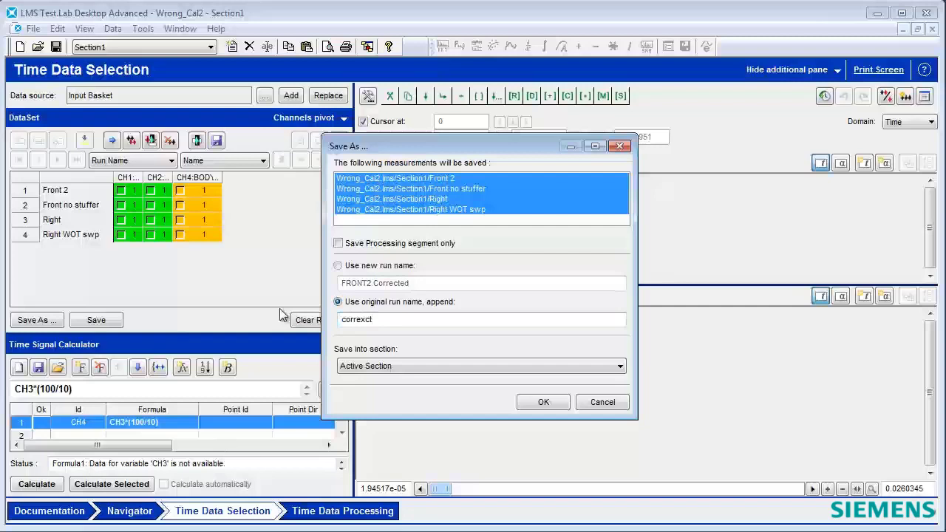
pyautogui.write('t')
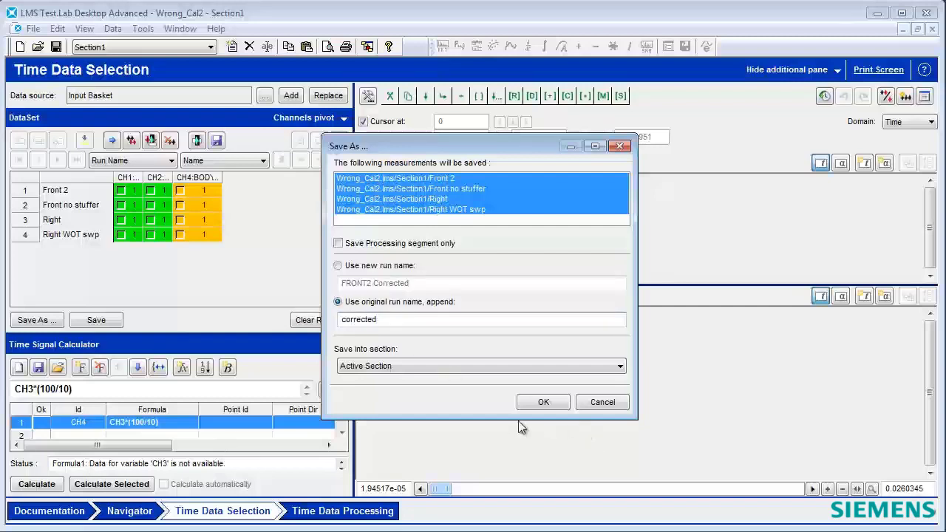
pyautogui.click(544, 403)
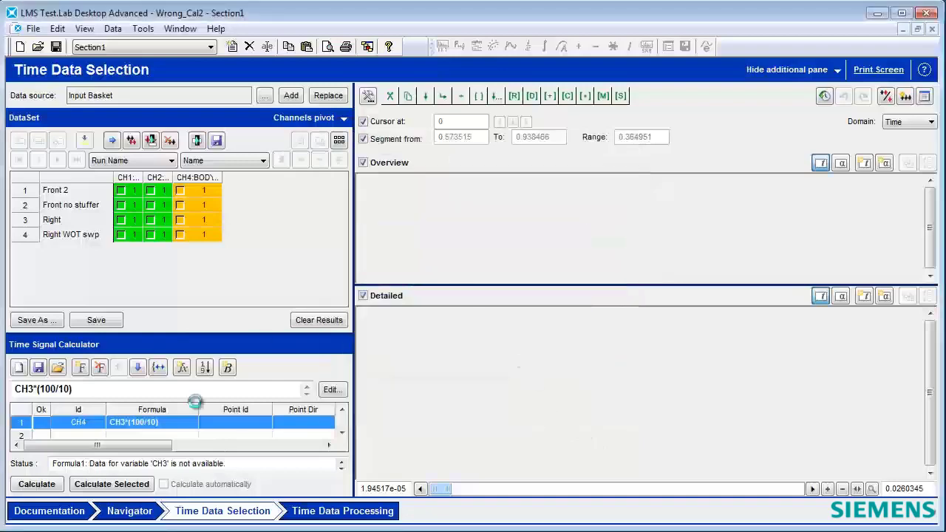
# In the Navigator, inspect the Front 2, Front no stuffer and Right corrected runs in Section1
pyautogui.click(143, 520)
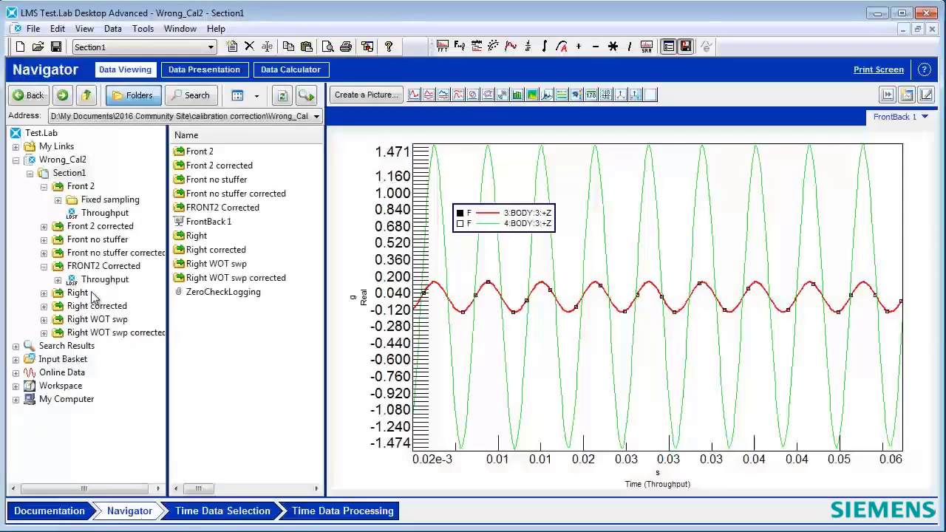
pyautogui.click(83, 187)
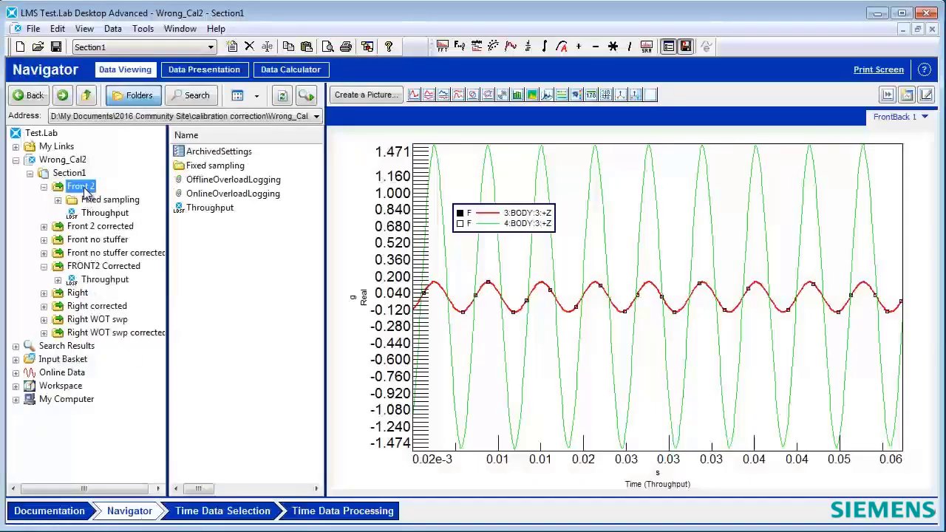
pyautogui.click(93, 226)
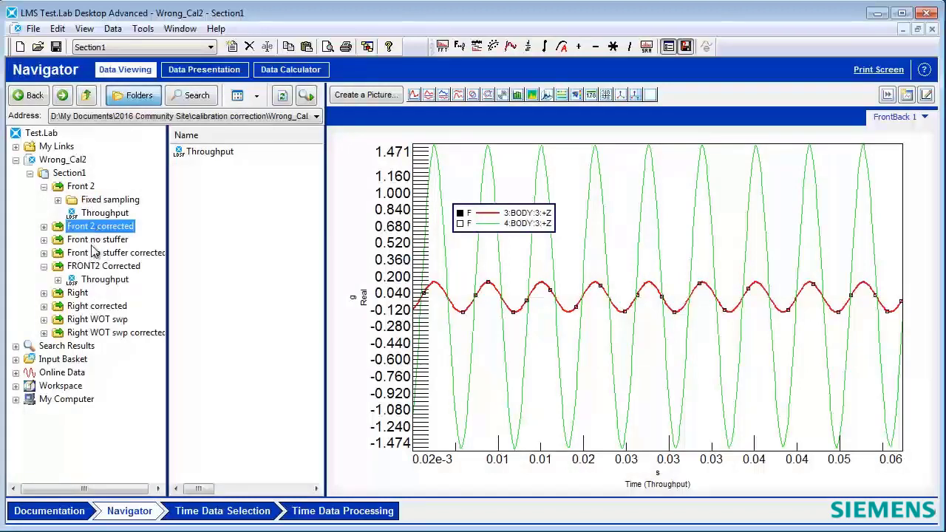
pyautogui.click(94, 240)
pyautogui.click(94, 253)
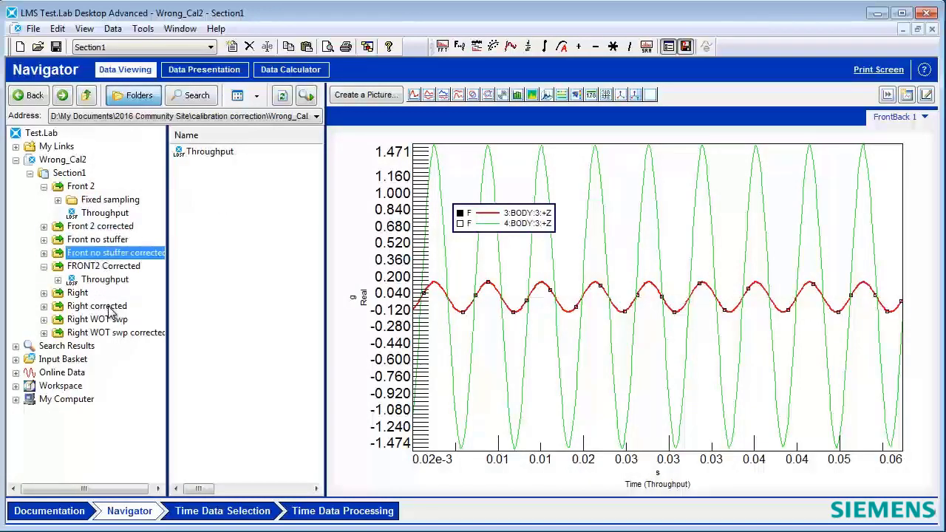
pyautogui.click(87, 294)
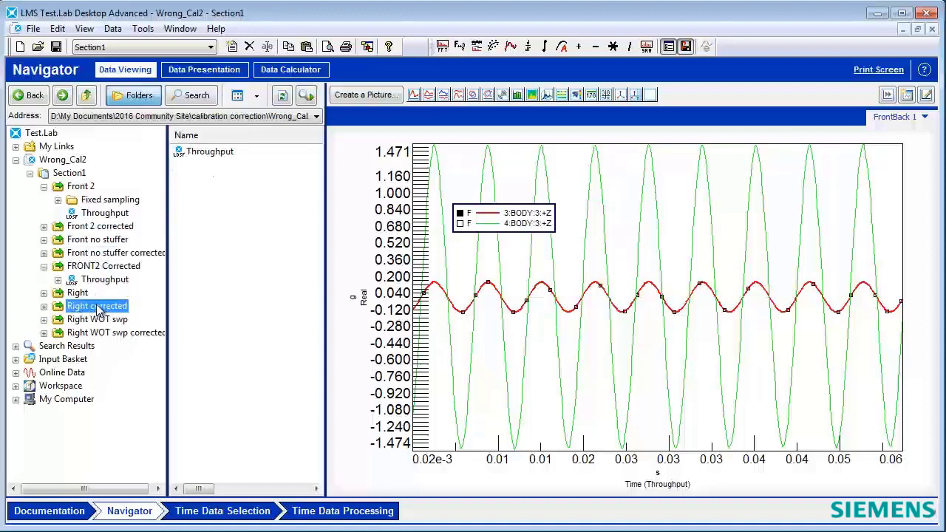